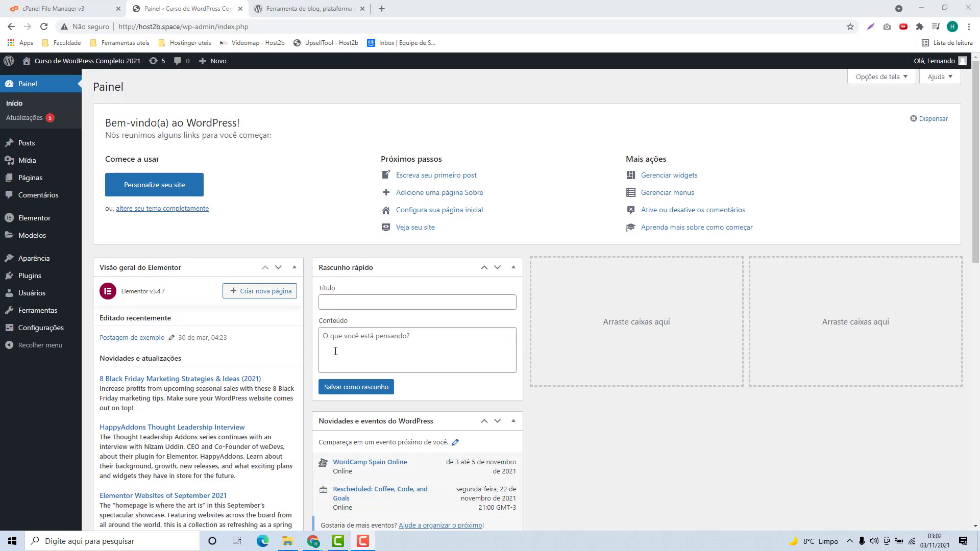
Step: Open the installed themes overview in WordPress, and open the public_html/wp-content/themes folder in the cPanel File Manager
left_click(23, 261)
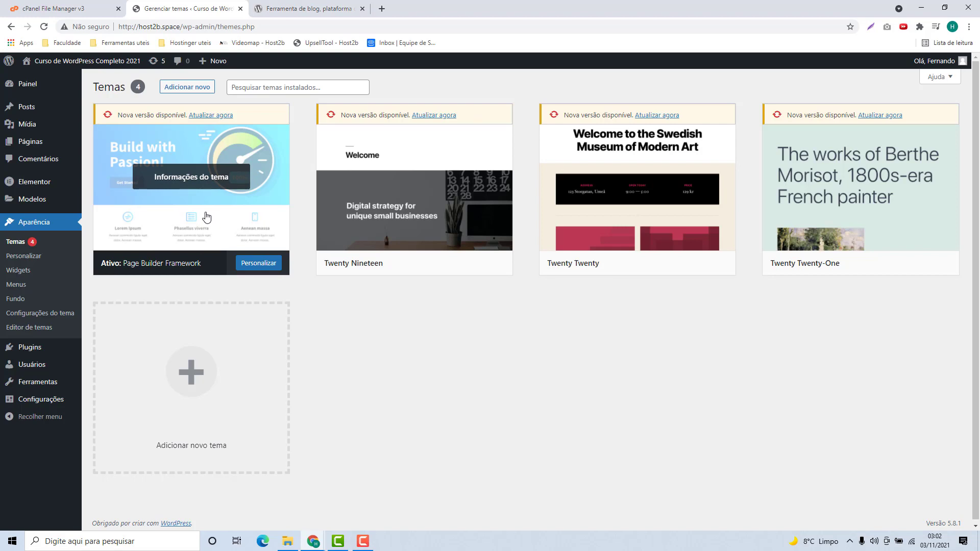
left_click(34, 11)
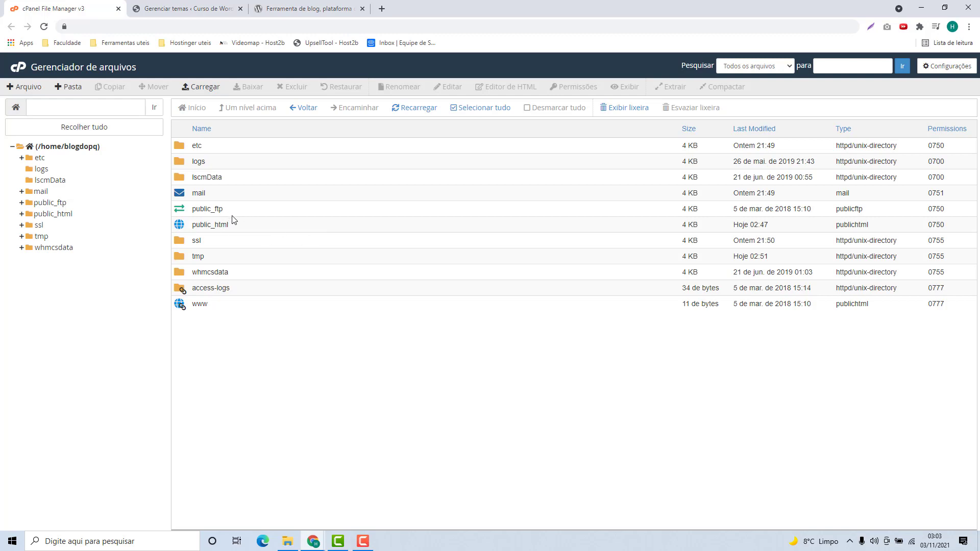
double_click(235, 229)
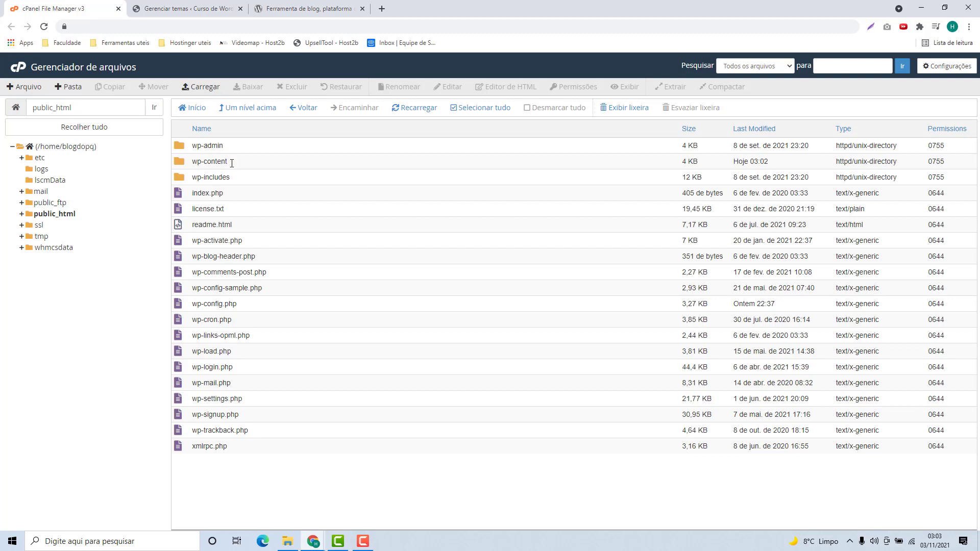
double_click(258, 167)
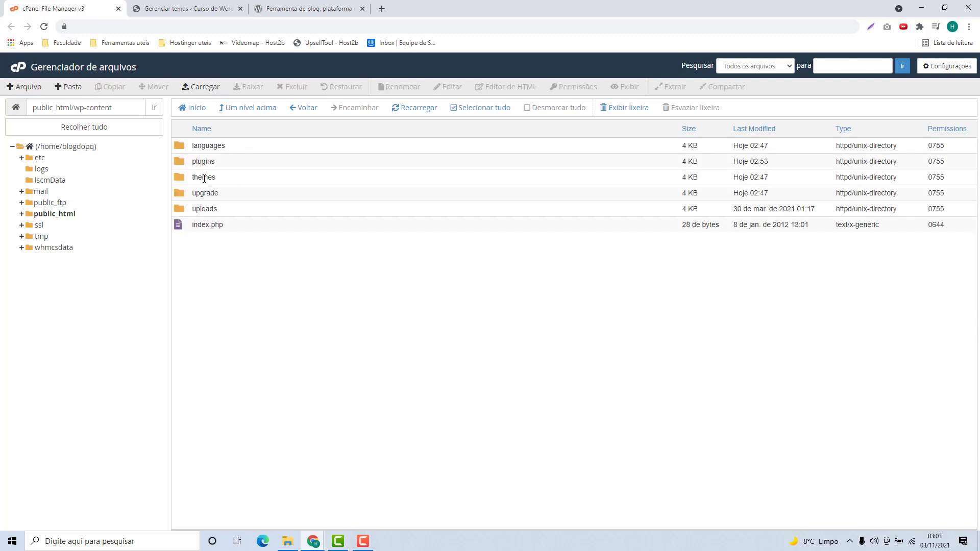
double_click(235, 183)
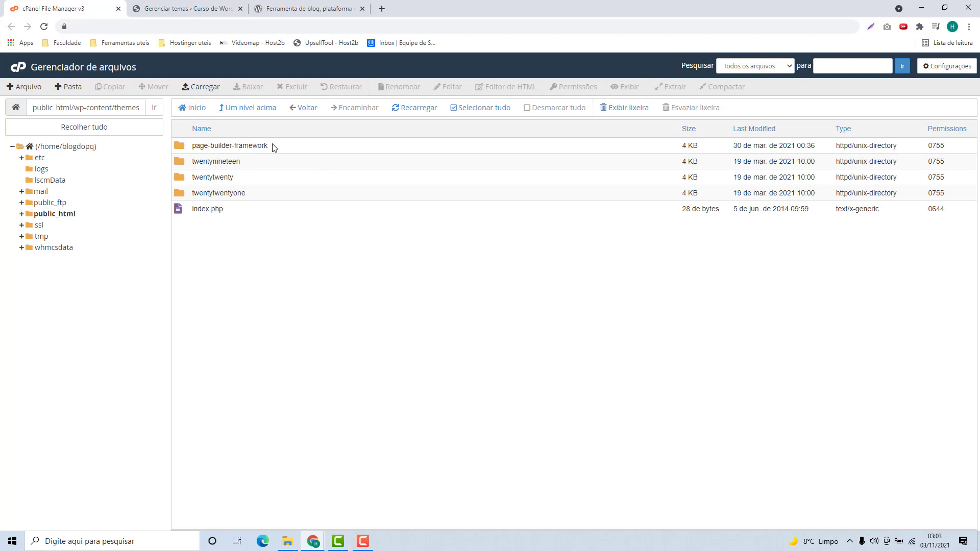
Step: Switch to the WordPress.org site, open its theme directory and browse the popular themes
left_click(277, 10)
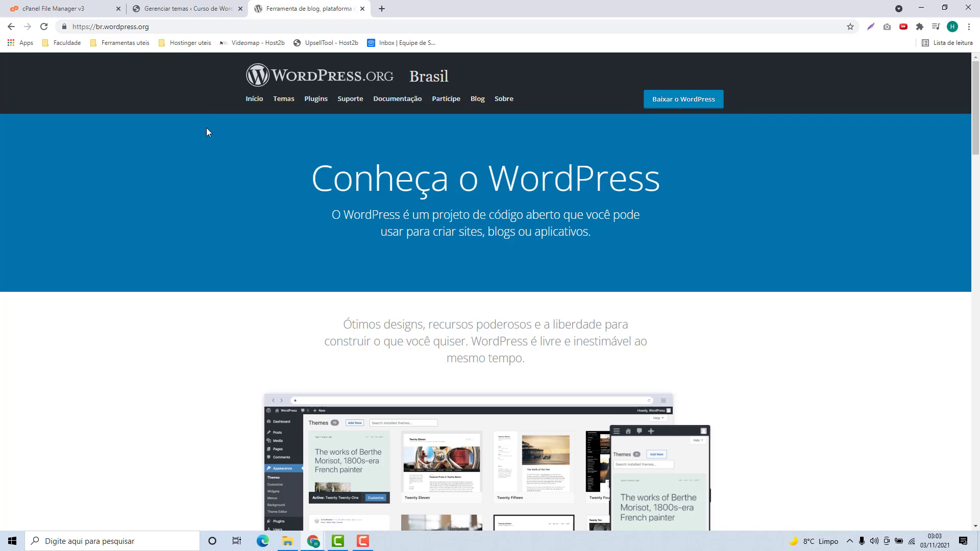
left_click(292, 105)
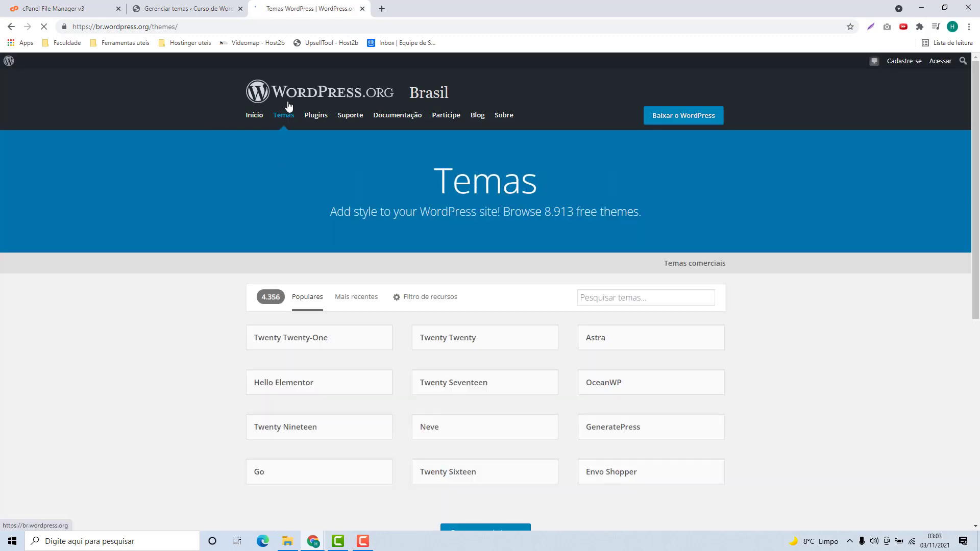
scroll(388, 306, "down", 7)
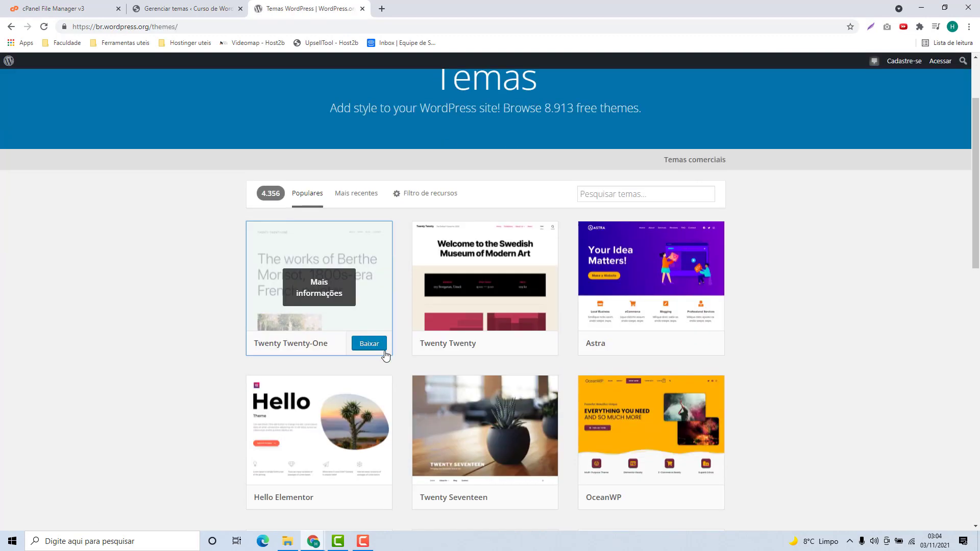
scroll(387, 340, "down", 7)
scroll(405, 355, "up", 13)
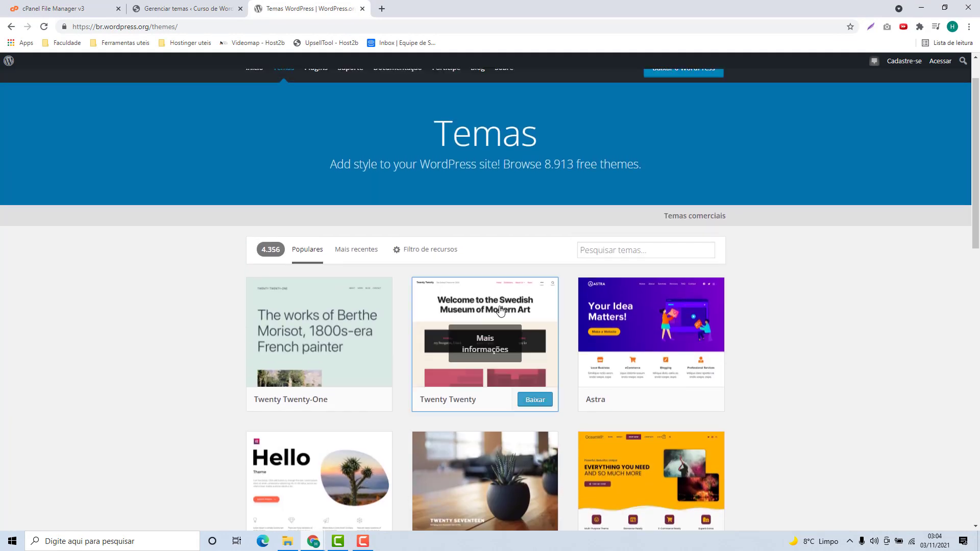
Step: Search the theme directory for "page builder framework" and open the Page Builder Framework theme's details
left_click(598, 247)
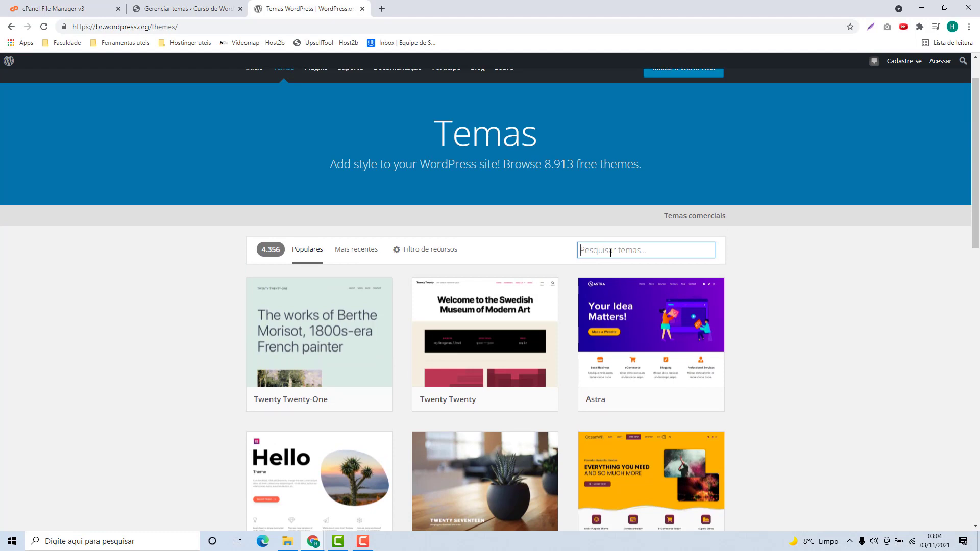
type("page builder ")
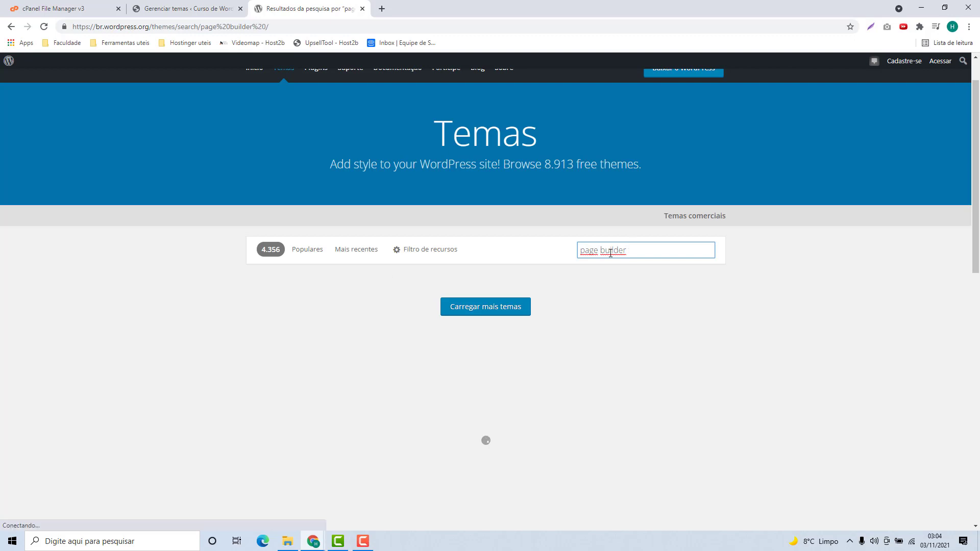
type("framework")
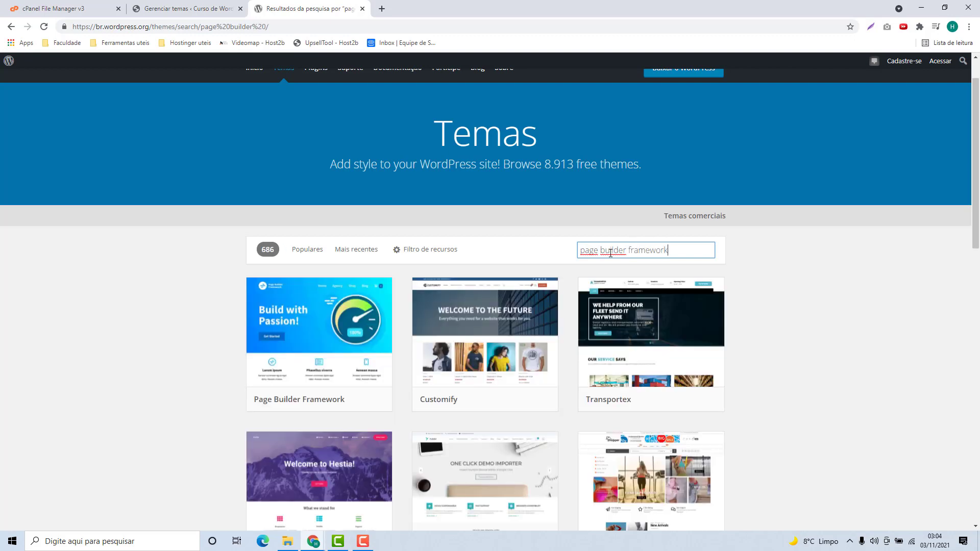
mouse_move(306, 358)
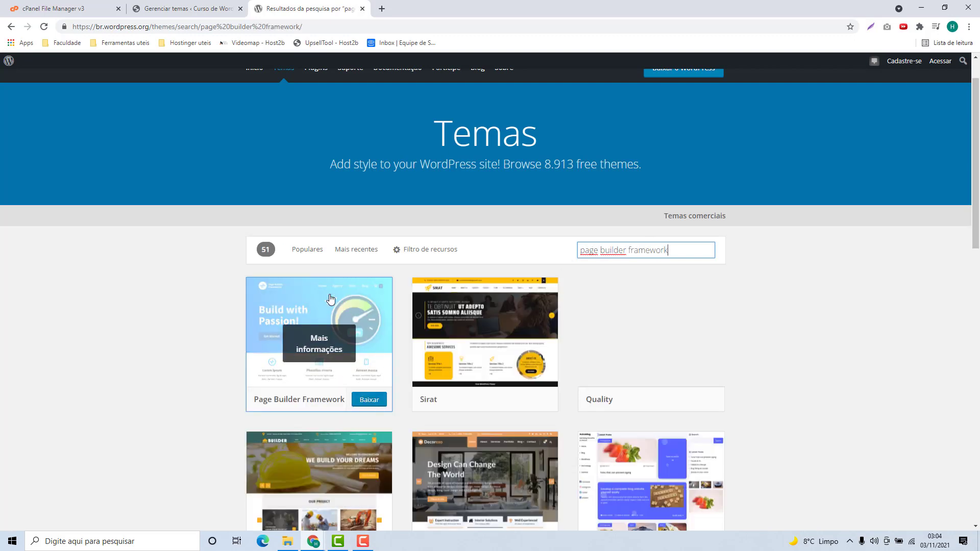
left_click(318, 348)
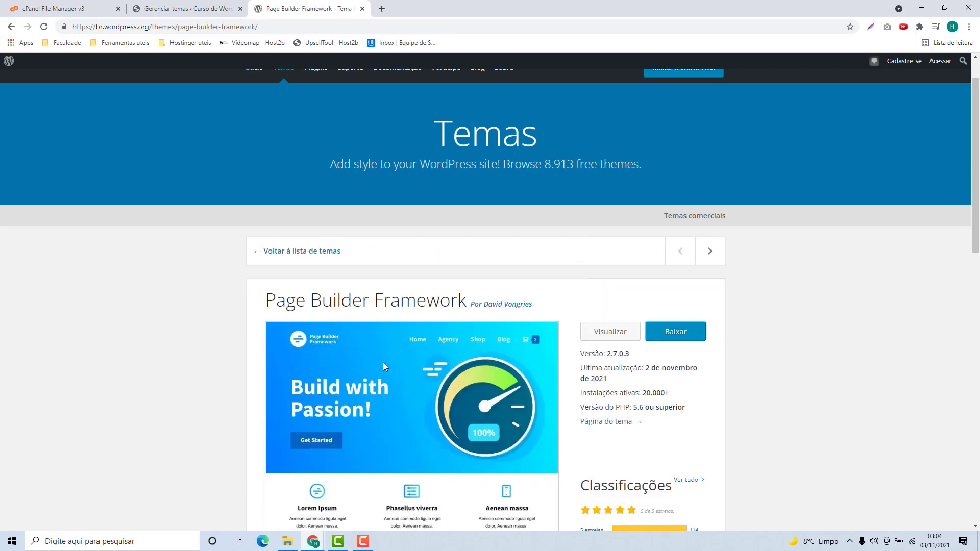
Step: Download the Page Builder Framework theme's zip file and dismiss the download notice
scroll(386, 369, "down", 2)
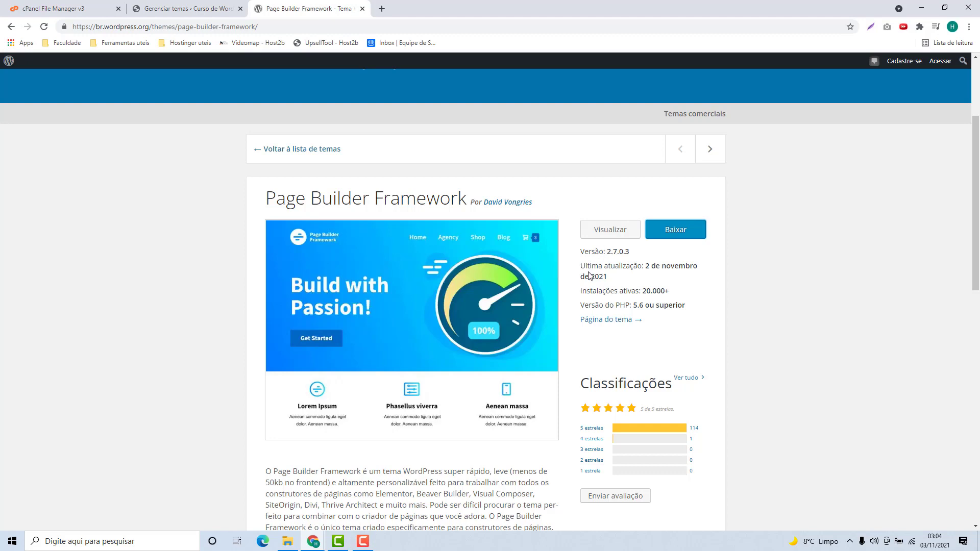
left_click(677, 233)
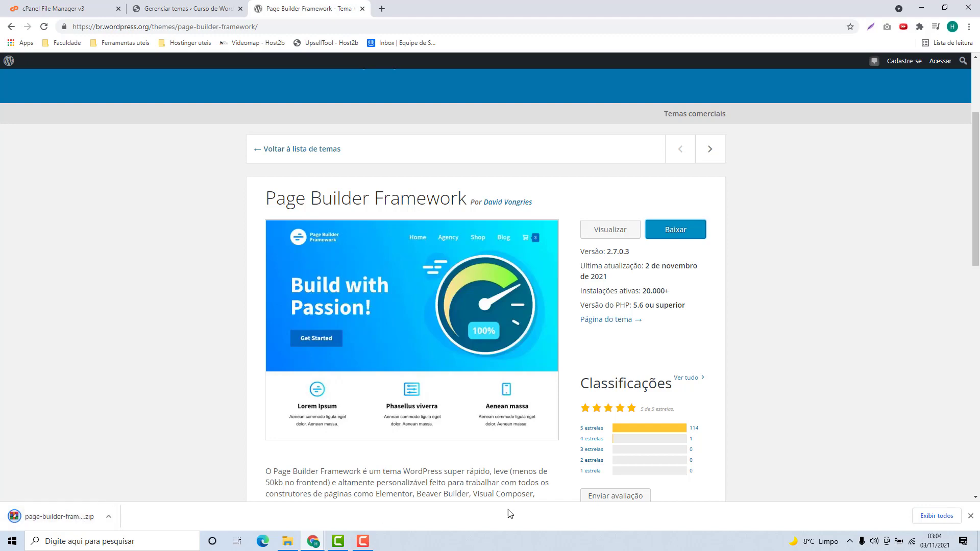
left_click(969, 517)
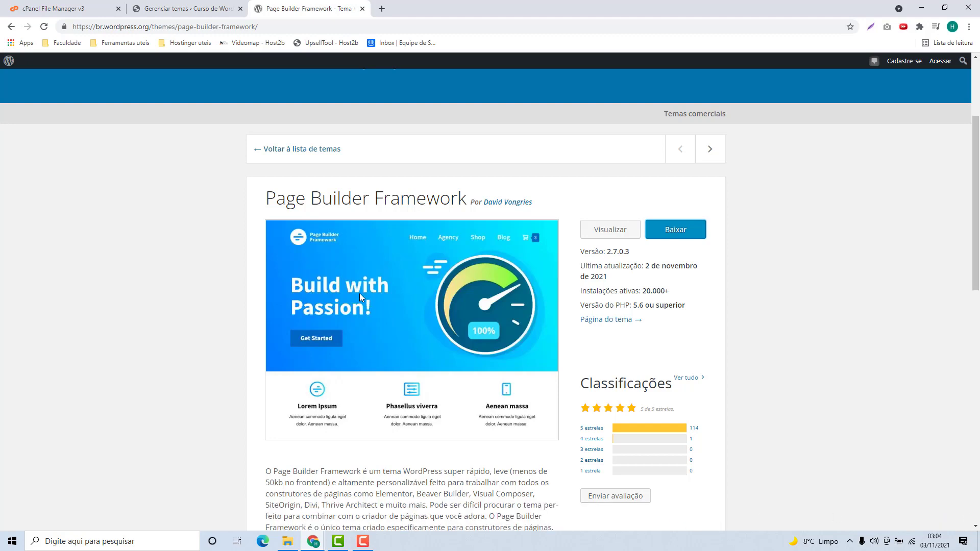
Step: Upload page-builder-framework.2.7.0.3.zip to the wp-content/themes folder in the cPanel File Manager and return to the folder
left_click(70, 10)
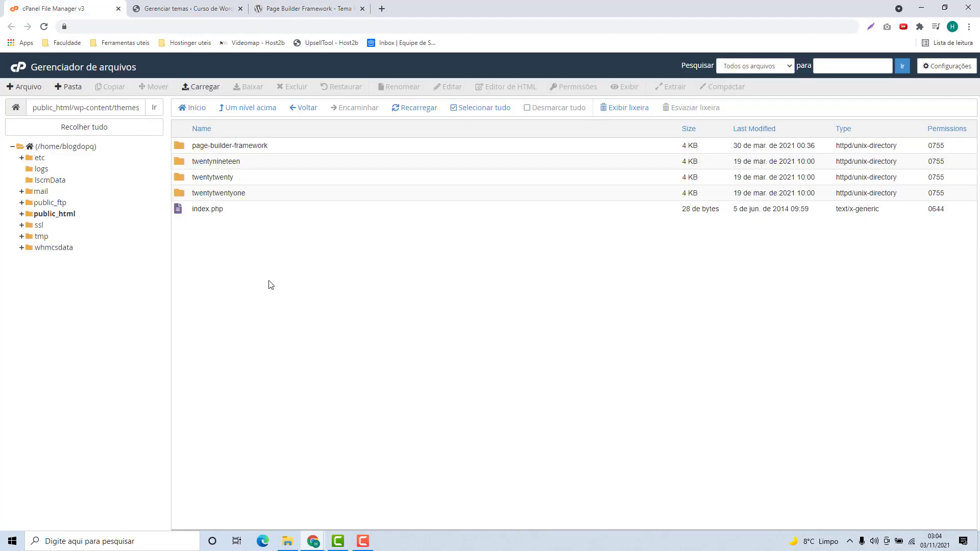
left_click(204, 87)
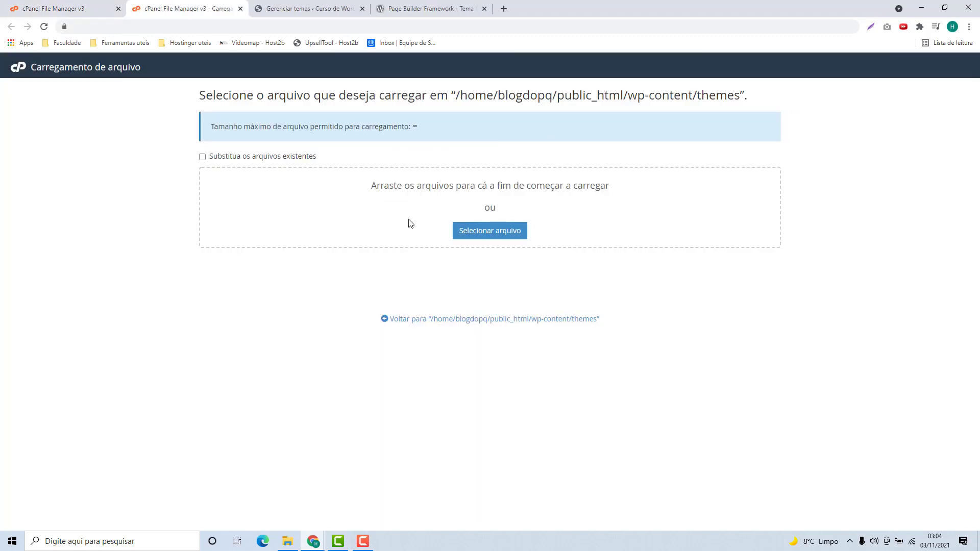
left_click(499, 239)
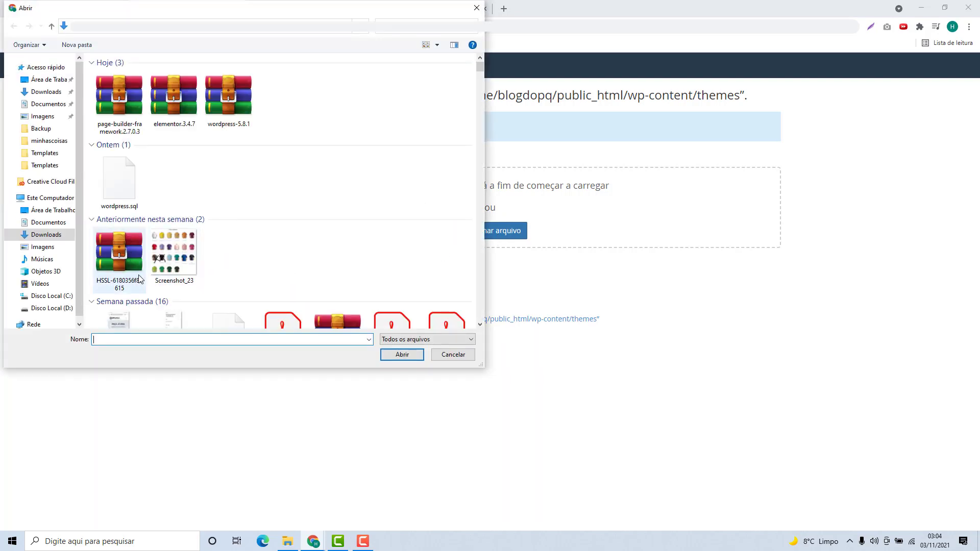
double_click(117, 106)
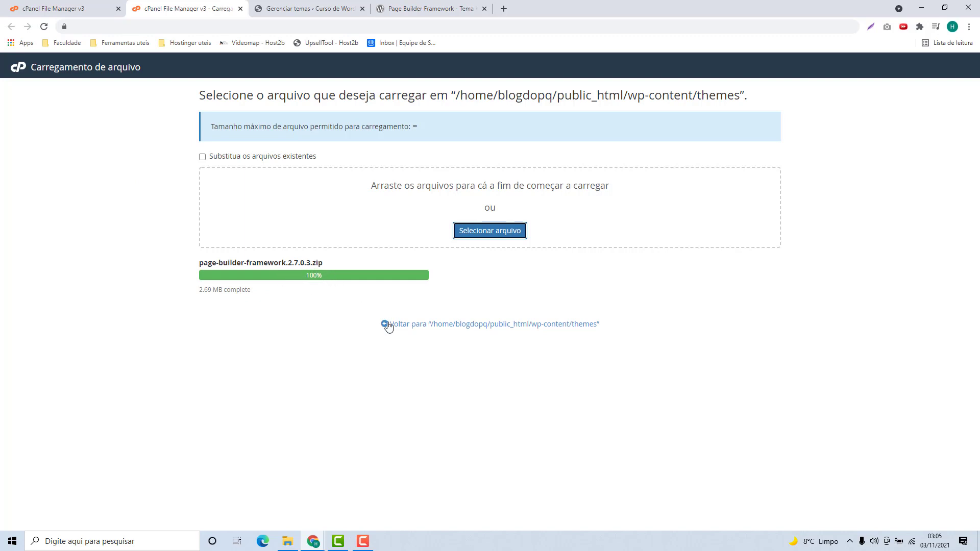
left_click(415, 330)
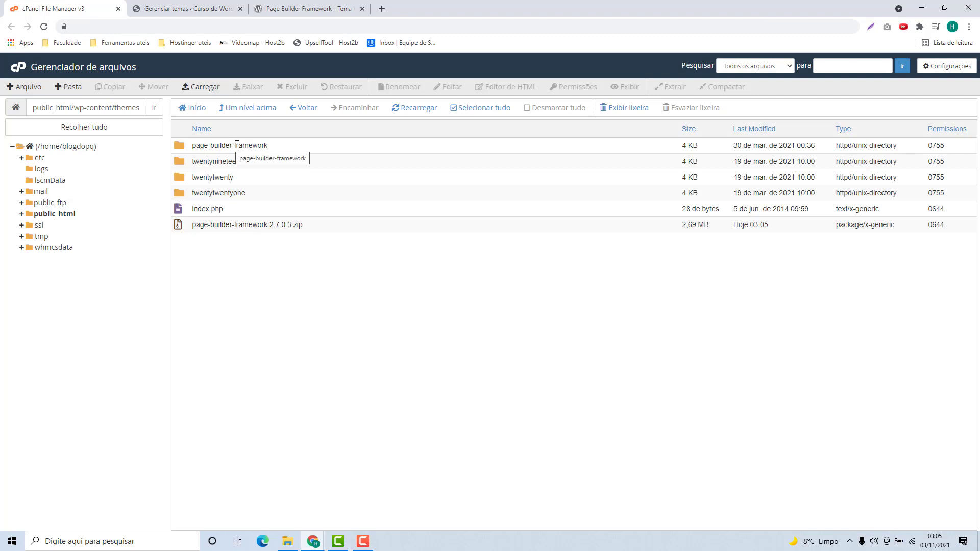
Step: Rename the existing page-builder-framework folder to page-builder-framework-antigo
left_click(271, 147)
right_click(280, 145)
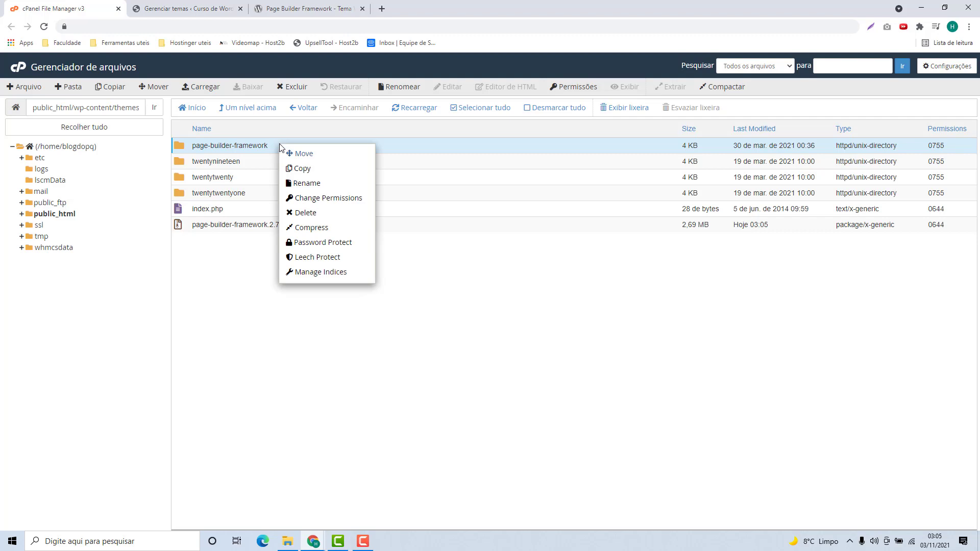
left_click(296, 186)
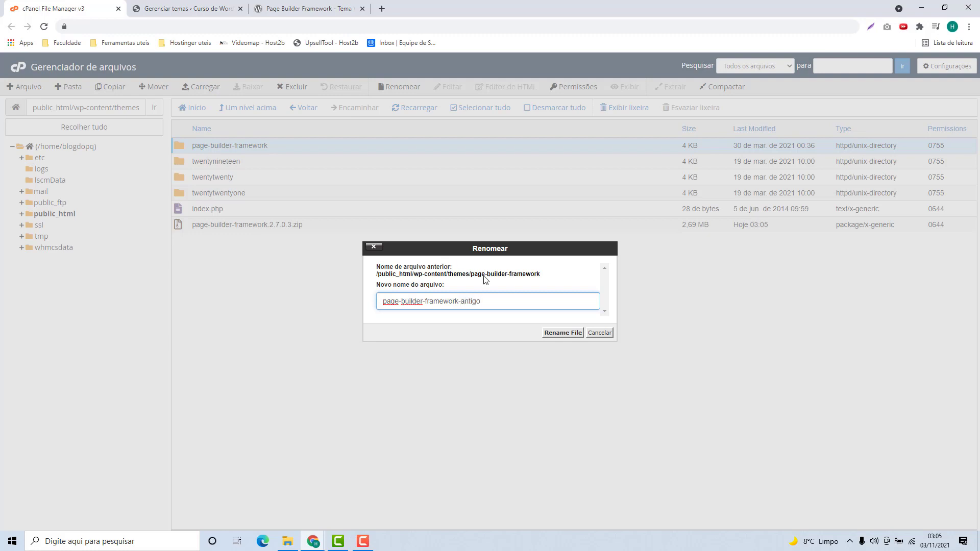
left_click(553, 338)
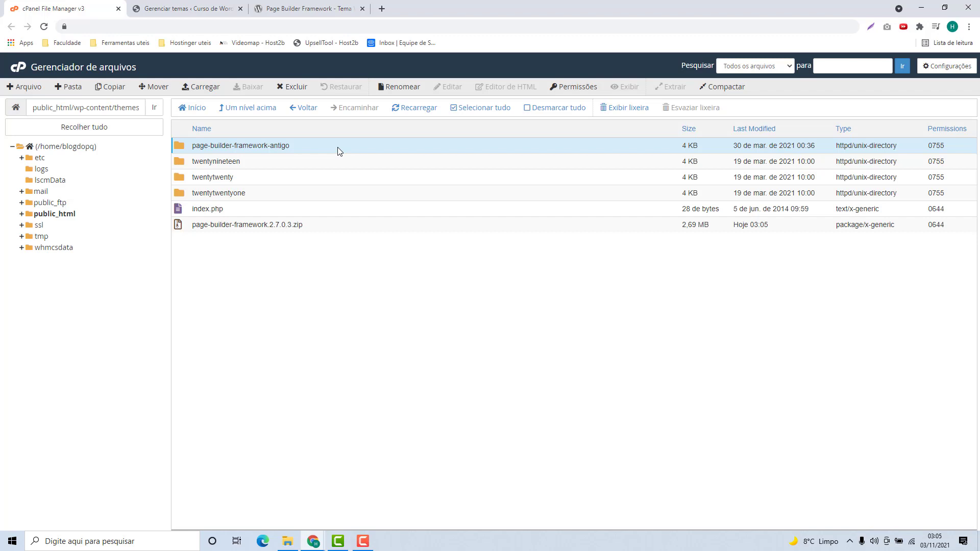
Step: Extract page-builder-framework.2.7.0.3.zip into /public_html/wp-content/themes and reopen the themes folder to refresh its listing
left_click(194, 232)
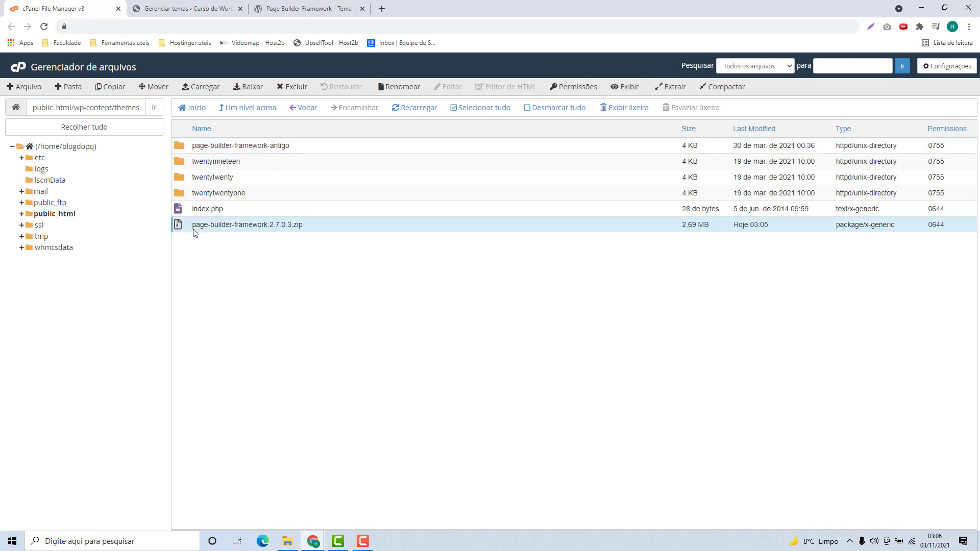
right_click(309, 227)
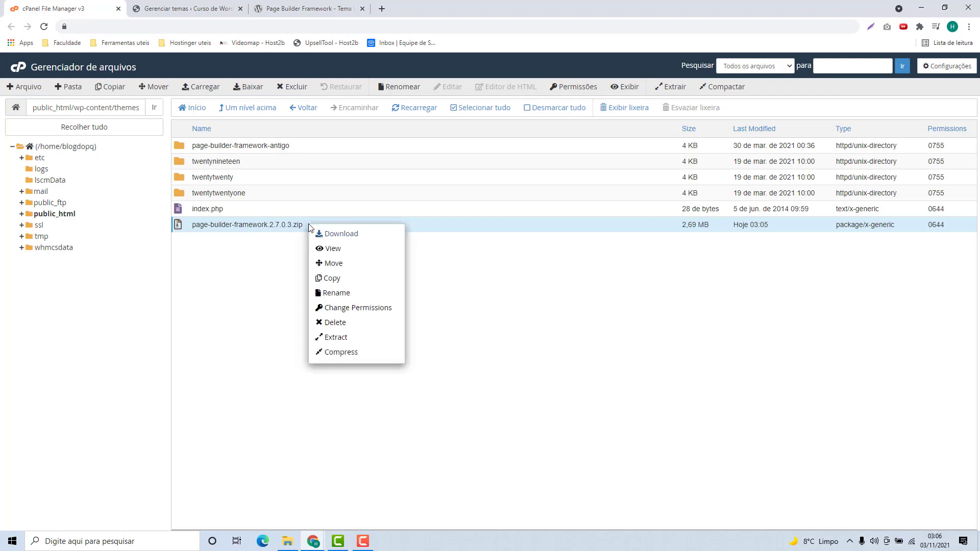
left_click(329, 339)
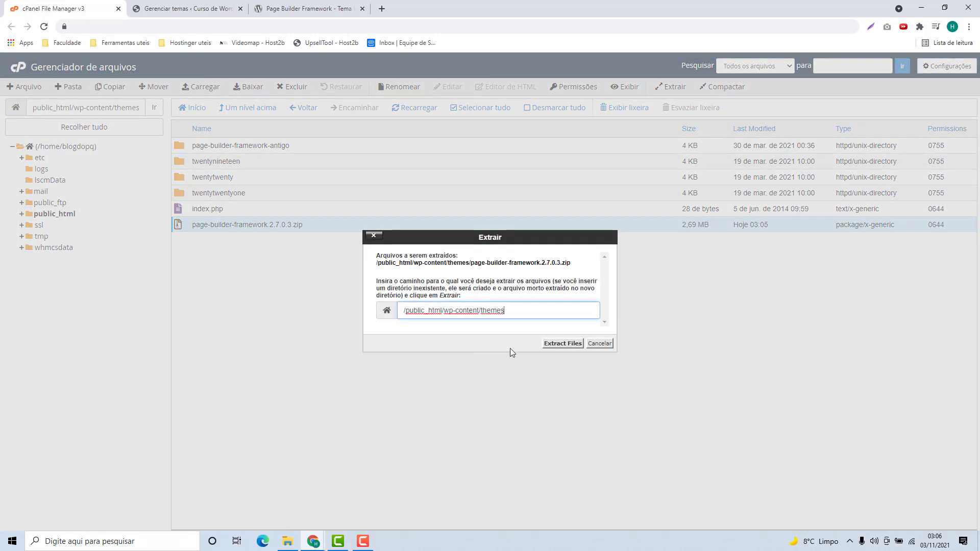
left_click(552, 344)
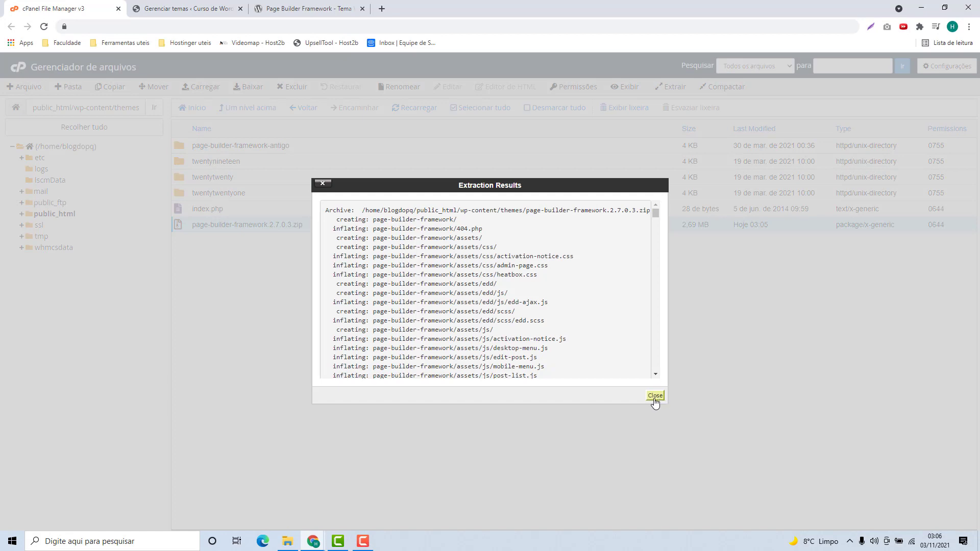
left_click(655, 396)
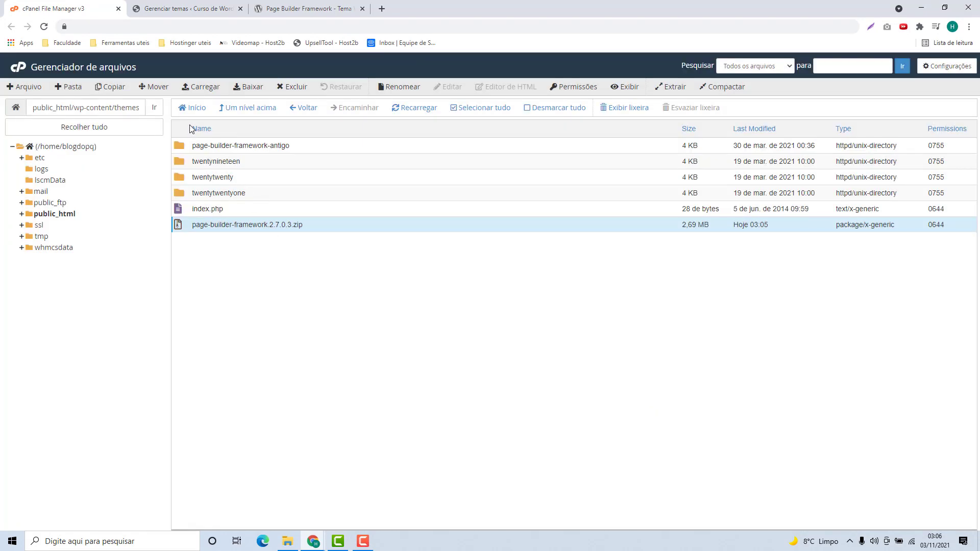
left_click(240, 116)
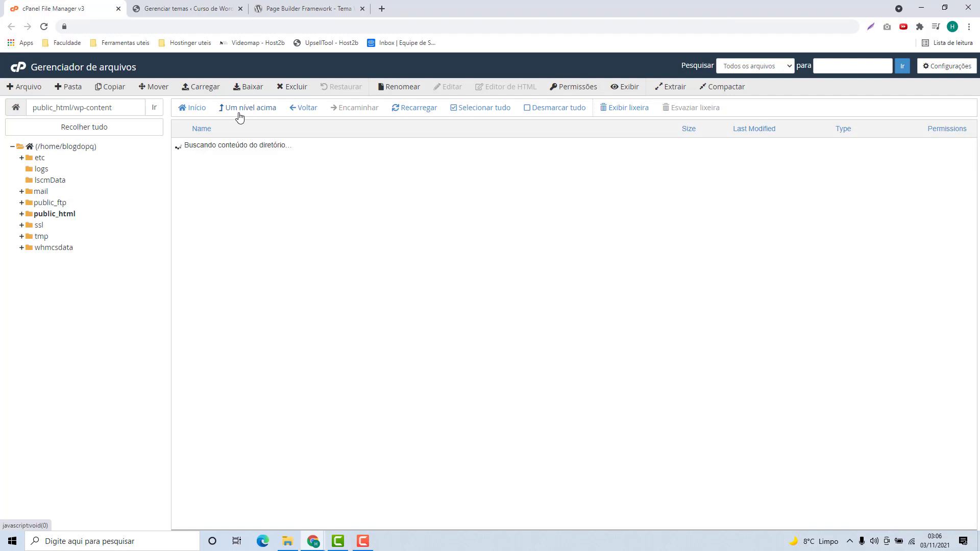
double_click(225, 181)
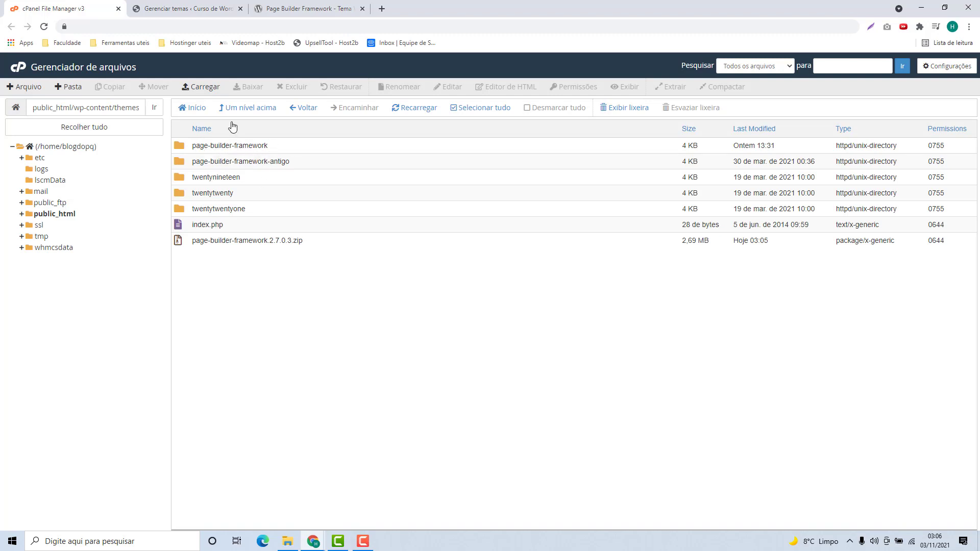
Step: Reload the installed themes page in WordPress and view the active Page Builder Framework theme's details to check its version
left_click(185, 10)
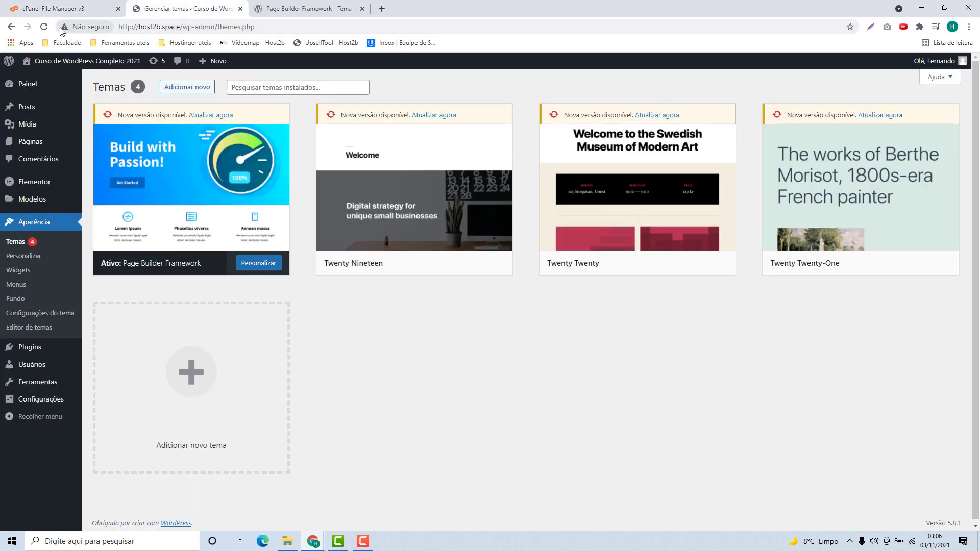
left_click(45, 27)
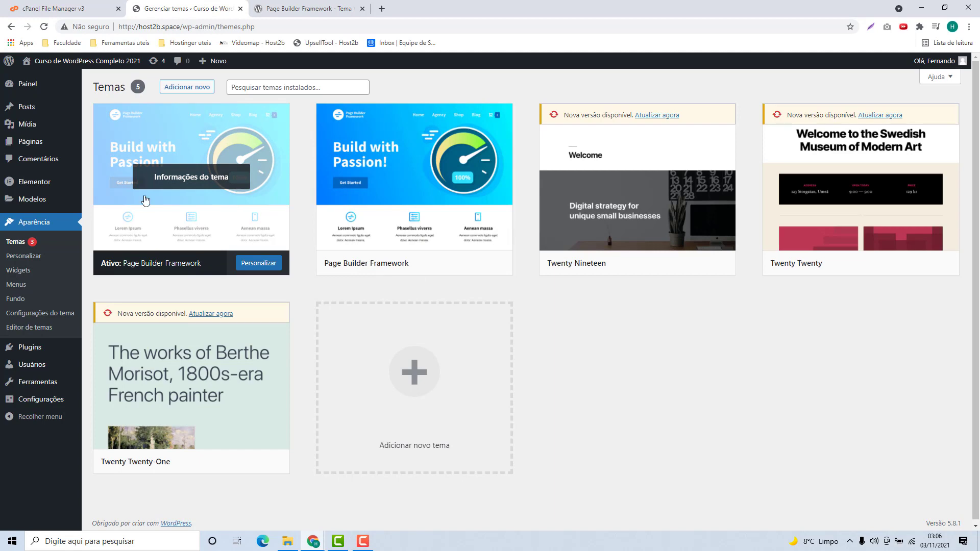
left_click(181, 176)
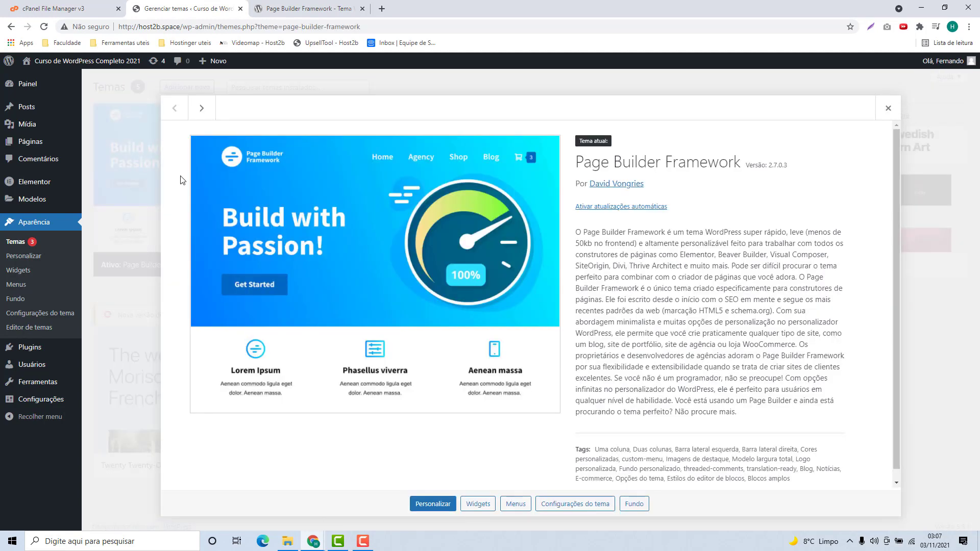
Step: Close the theme details and, in the cPanel File Manager, permanently delete the page-builder-framework-antigo folder and page-builder-framework.2.7.0.3.zip, bypassing the trash
scroll(605, 261, "down", 1)
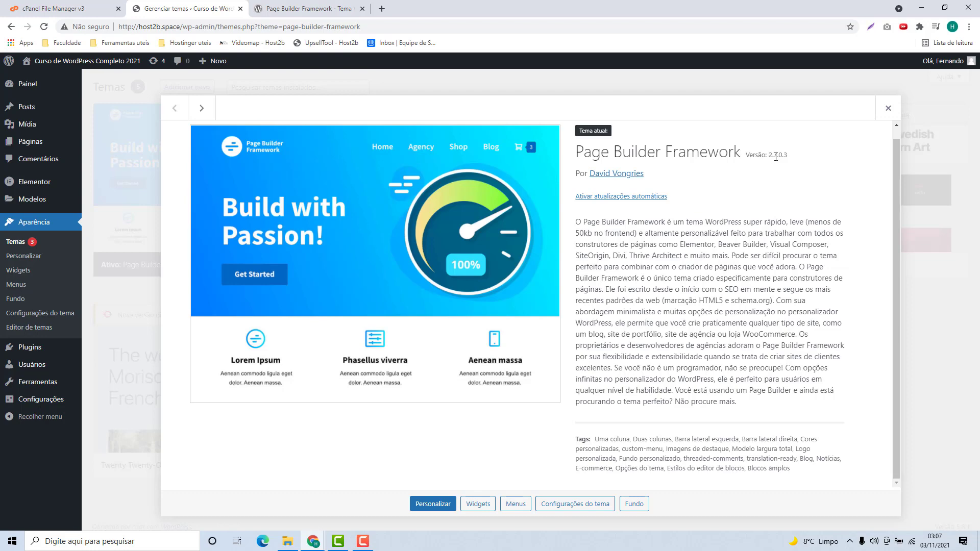
left_click(889, 108)
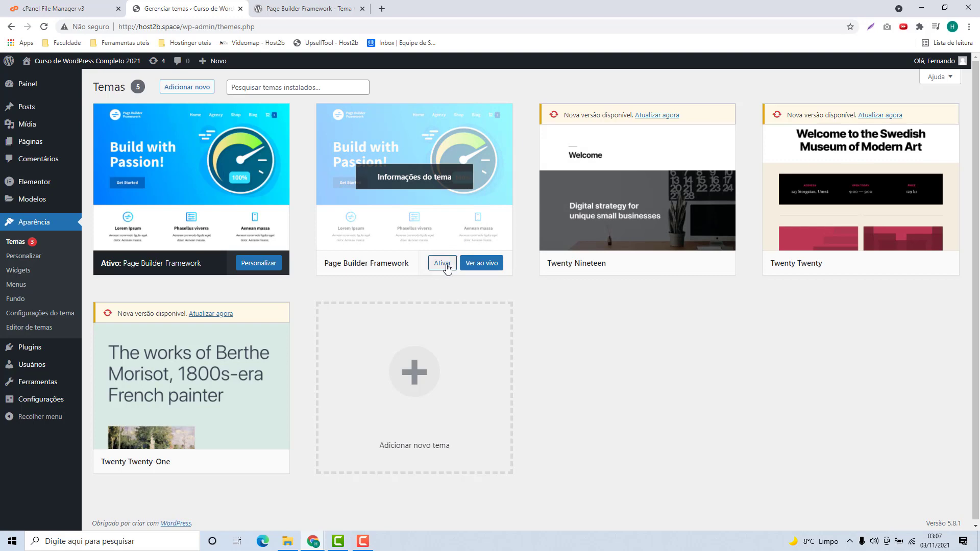
left_click(44, 13)
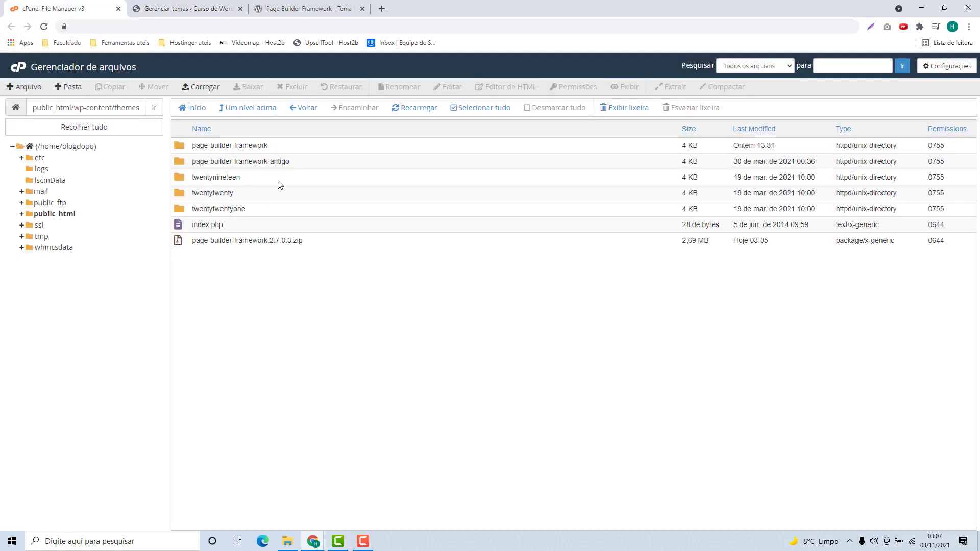
left_click(302, 165)
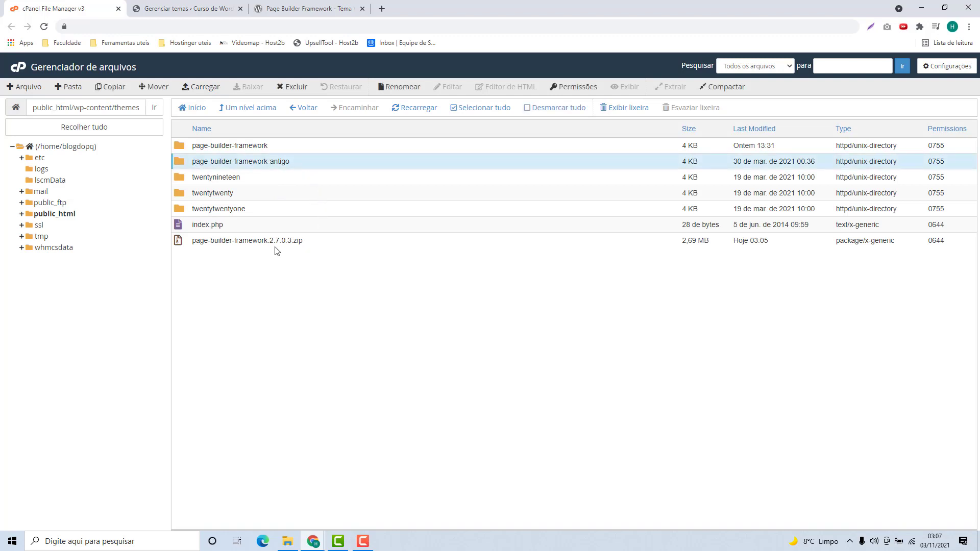
left_click(310, 242, "ctrl")
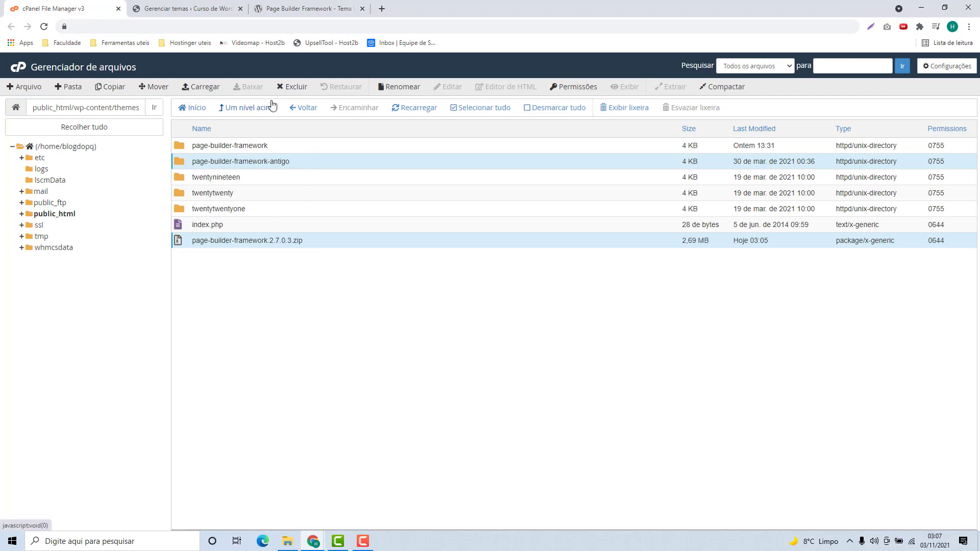
left_click(294, 87)
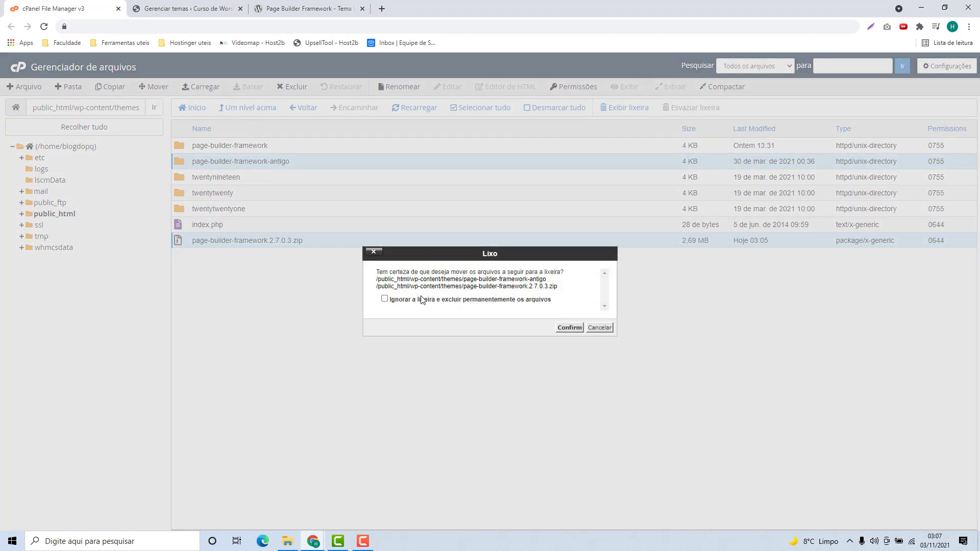
left_click(385, 299)
left_click(567, 330)
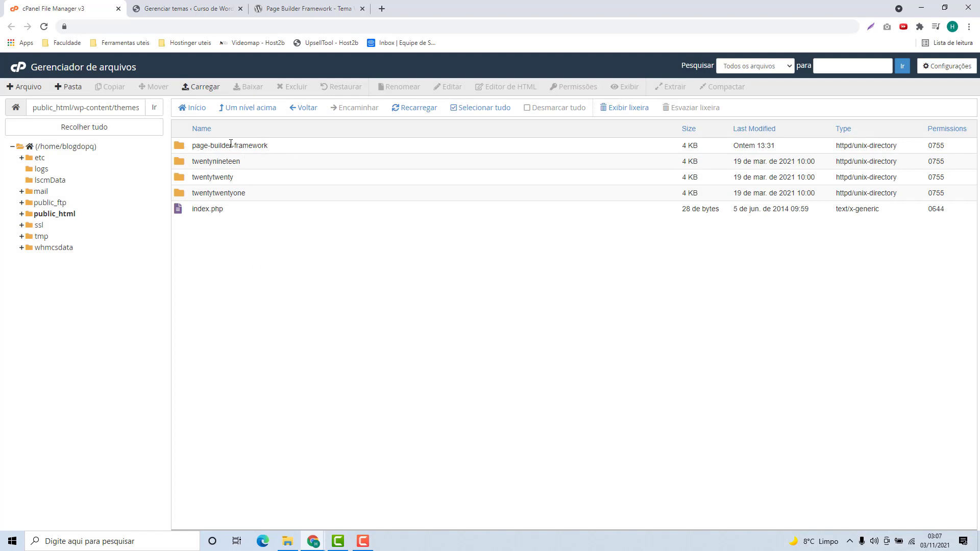
Step: Return to the WordPress installed themes page and reload it to check the theme list
left_click(193, 12)
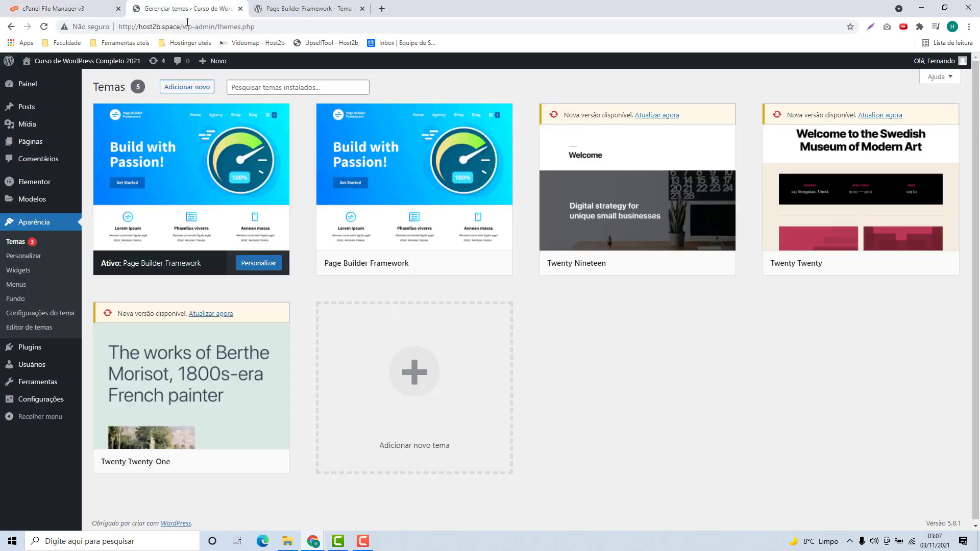
left_click(187, 25)
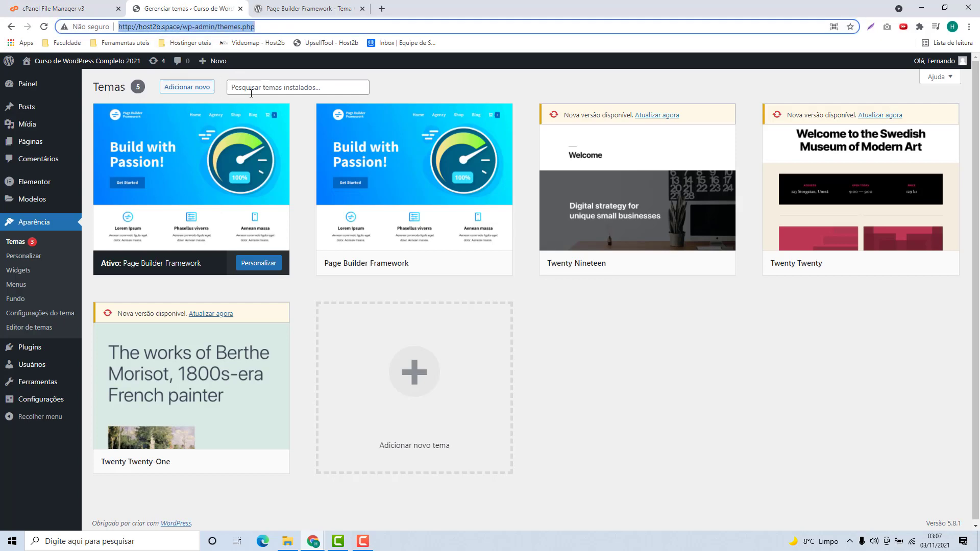
key("Return")
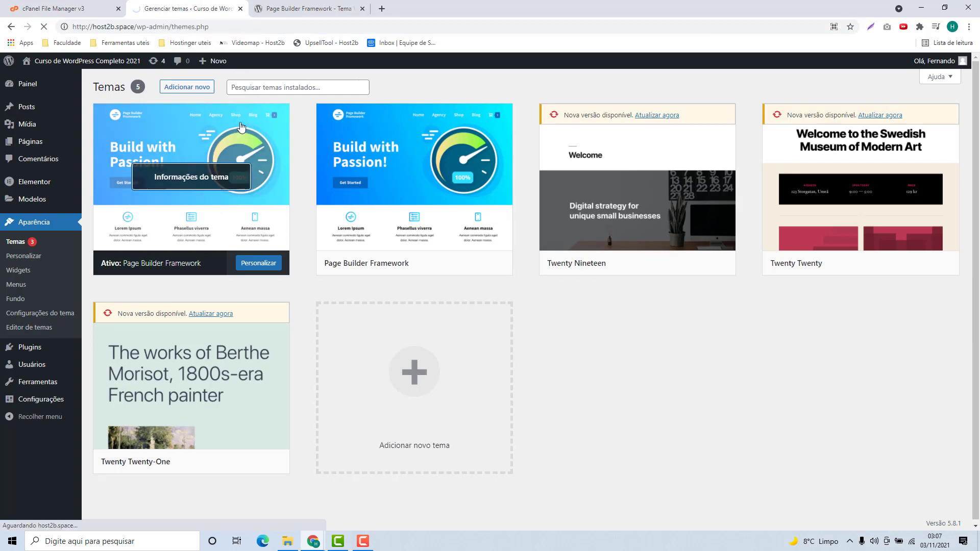